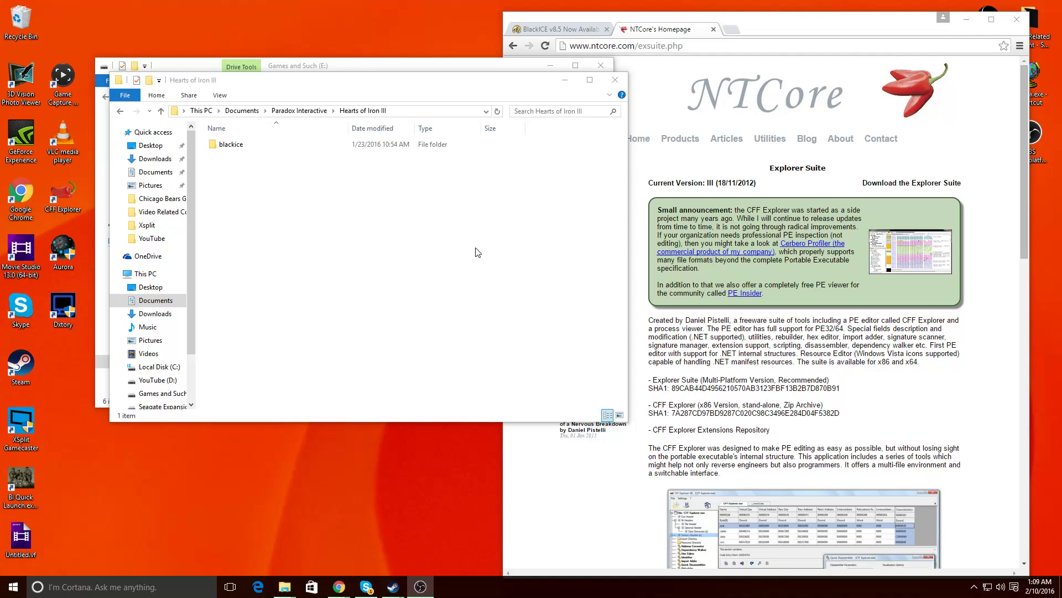
- Open the Hearts of Iron III folder under Documents > Paradox Interactive
{"action": "left_click", "coordinate": [147, 300]}
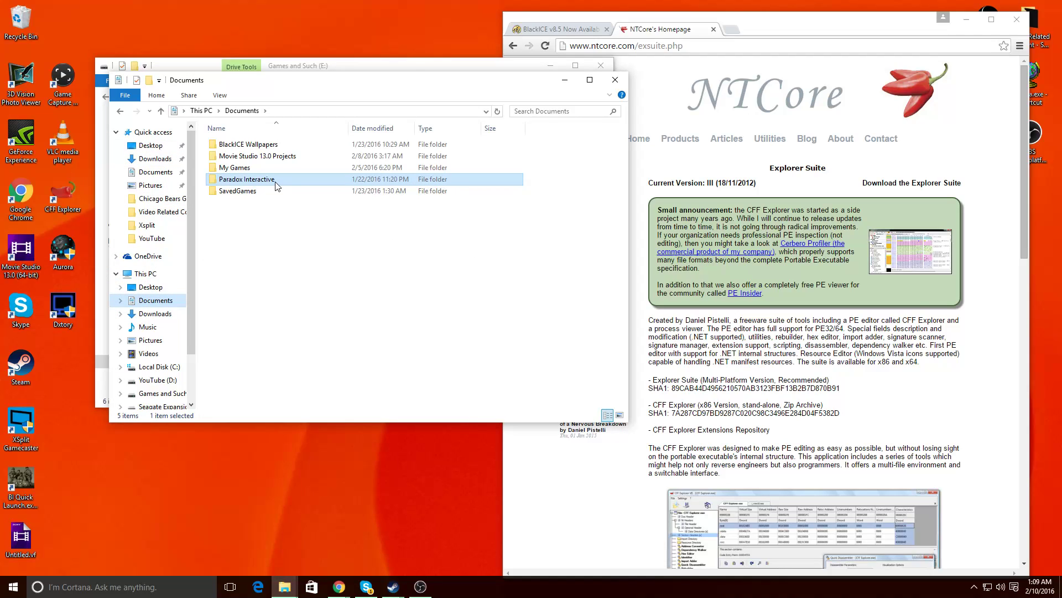
{"action": "double_click", "coordinate": [275, 180]}
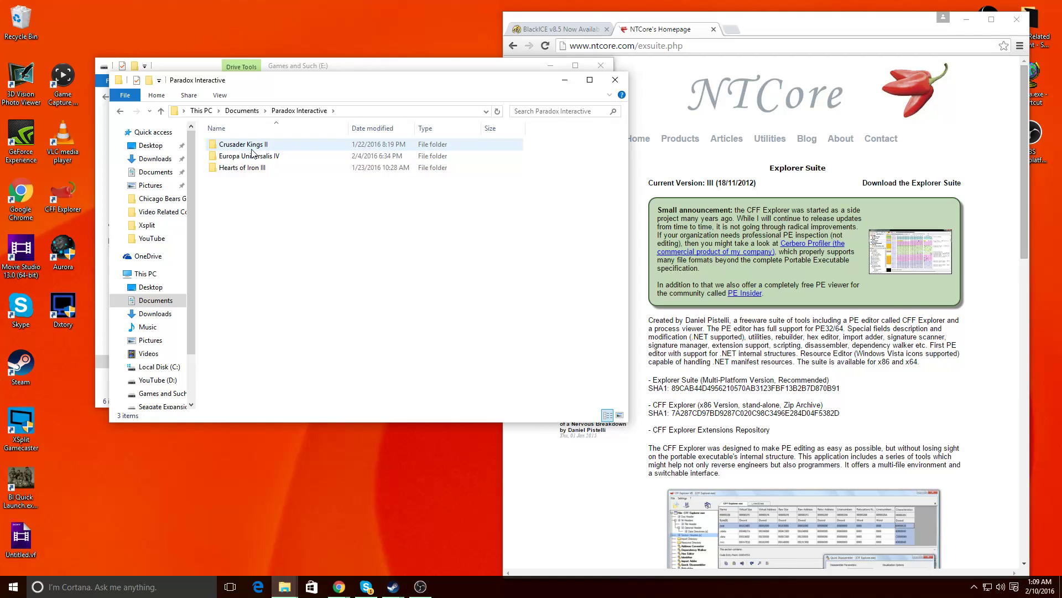
{"action": "double_click", "coordinate": [257, 167]}
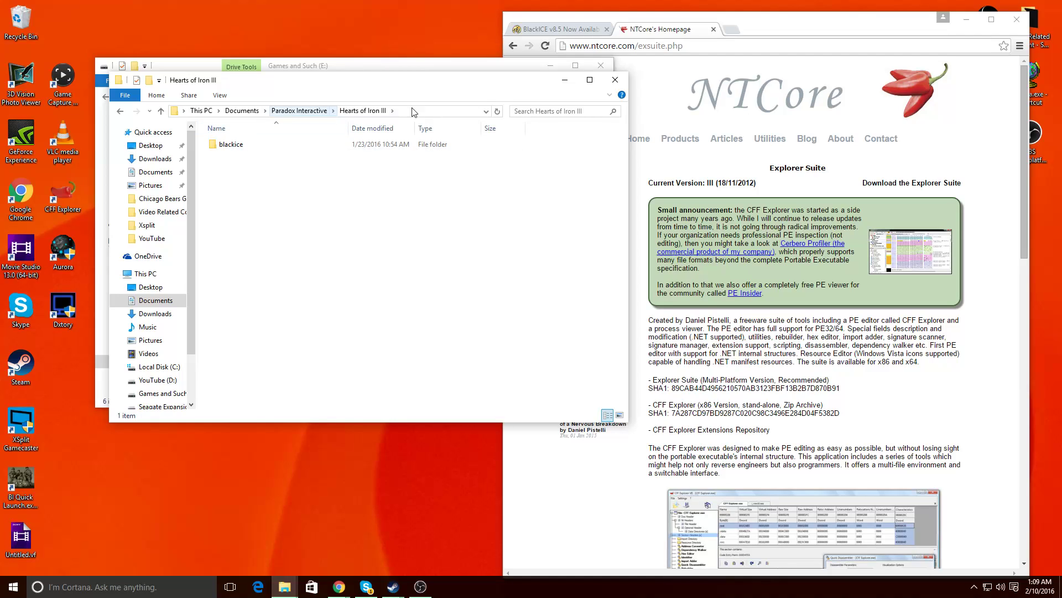
- Close the Hearts of Iron III window, move the E: window aside, and scroll the BlackICE v8.5 thread
{"action": "left_click", "coordinate": [617, 82]}
{"action": "left_click", "coordinate": [351, 279]}
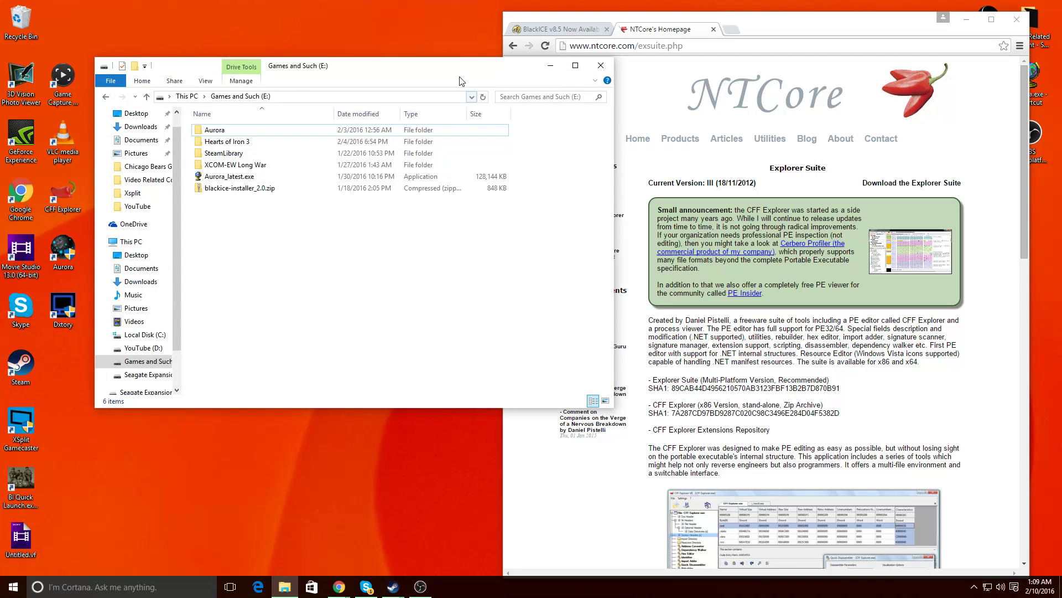
{"action": "left_click_drag", "start_coordinate": [459, 81], "coordinate": [342, 73]}
{"action": "left_click", "coordinate": [527, 35]}
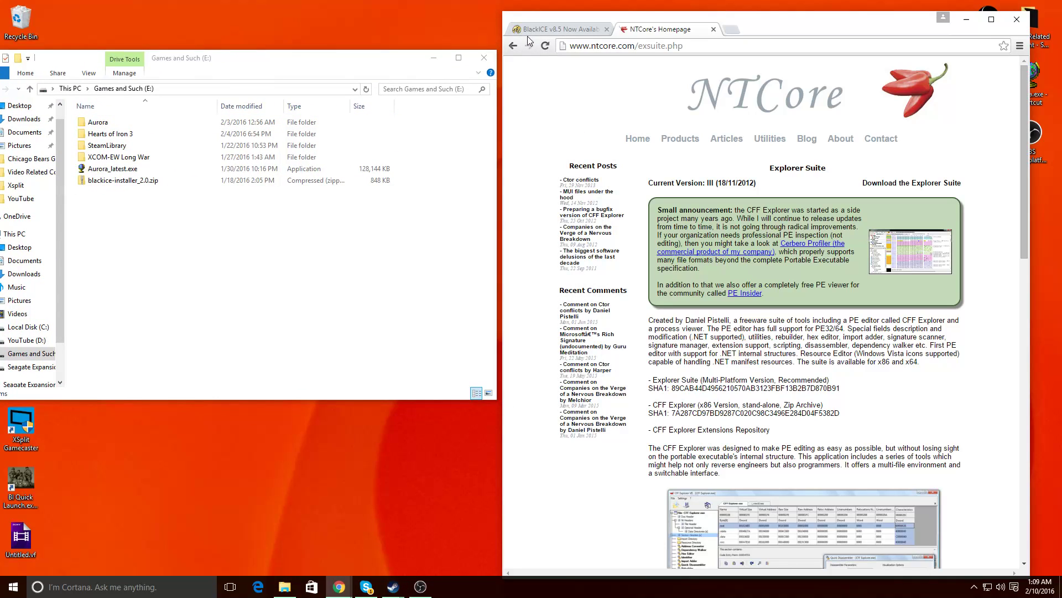
{"action": "left_click", "coordinate": [527, 34]}
{"action": "scroll", "coordinate": [659, 357], "scroll_direction": "down", "scroll_amount": 3}
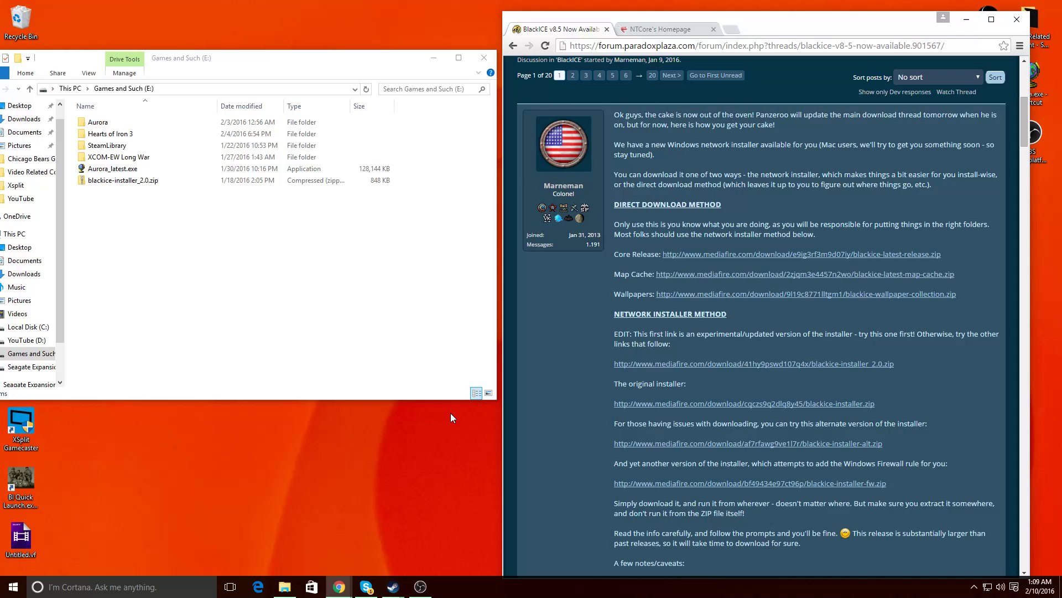
{"action": "scroll", "coordinate": [593, 402], "scroll_direction": "down", "scroll_amount": 1}
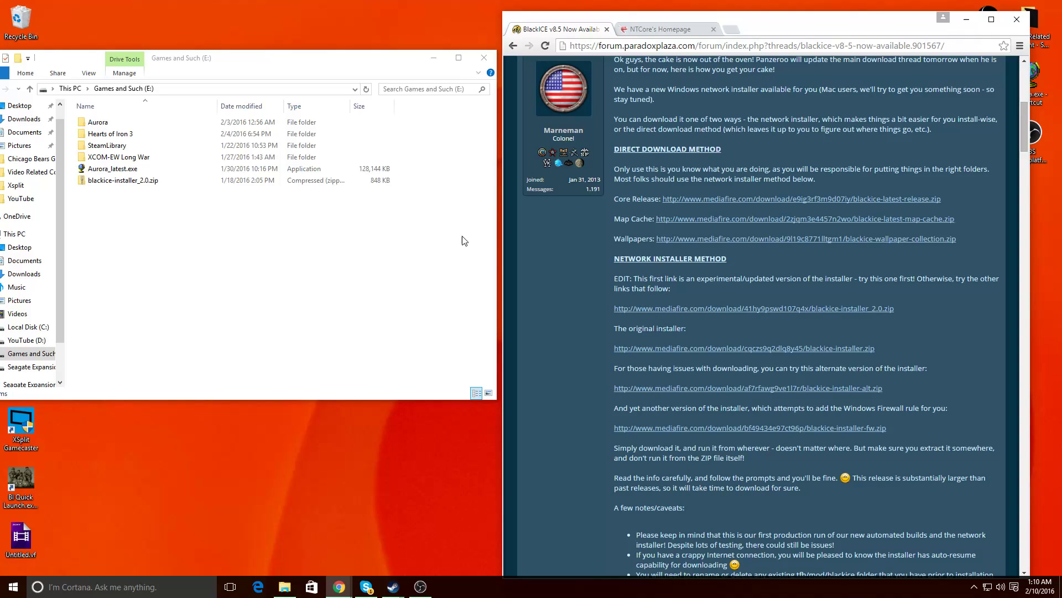
- View blackice-installer.exe inside blackice-installer_2.0.zip, then open a new Explorer window on Games and Such (E:)
{"action": "right_click", "coordinate": [260, 184]}
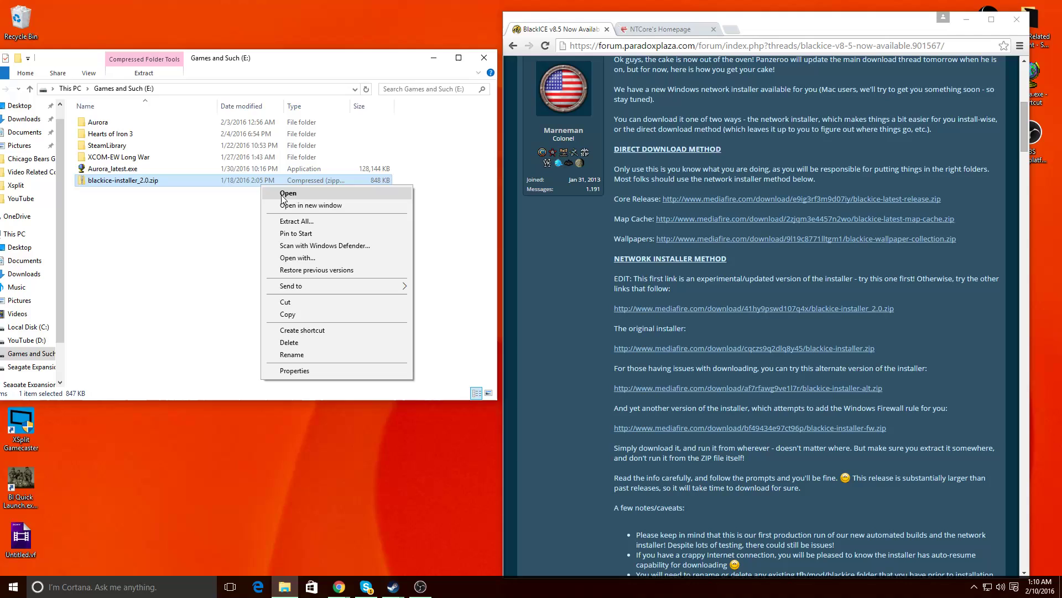
{"action": "double_click", "coordinate": [251, 184]}
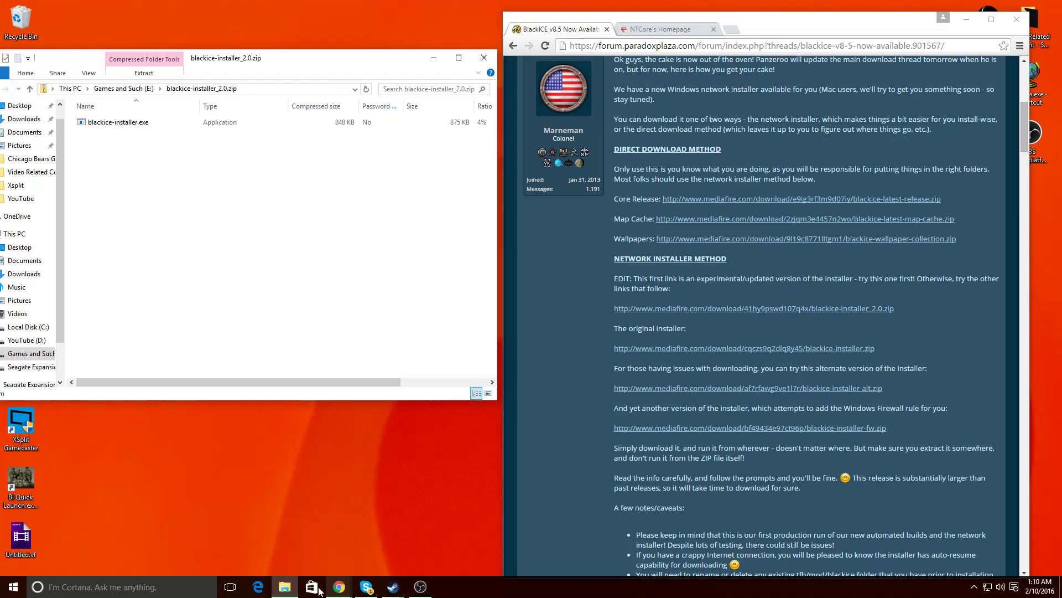
{"action": "right_click", "coordinate": [284, 586]}
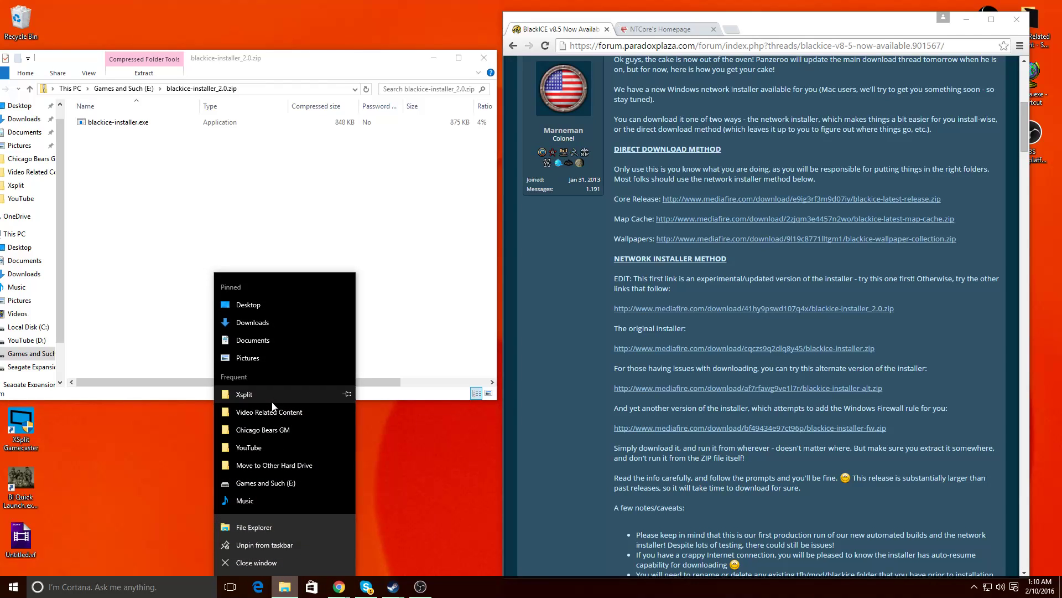
{"action": "left_click", "coordinate": [280, 525]}
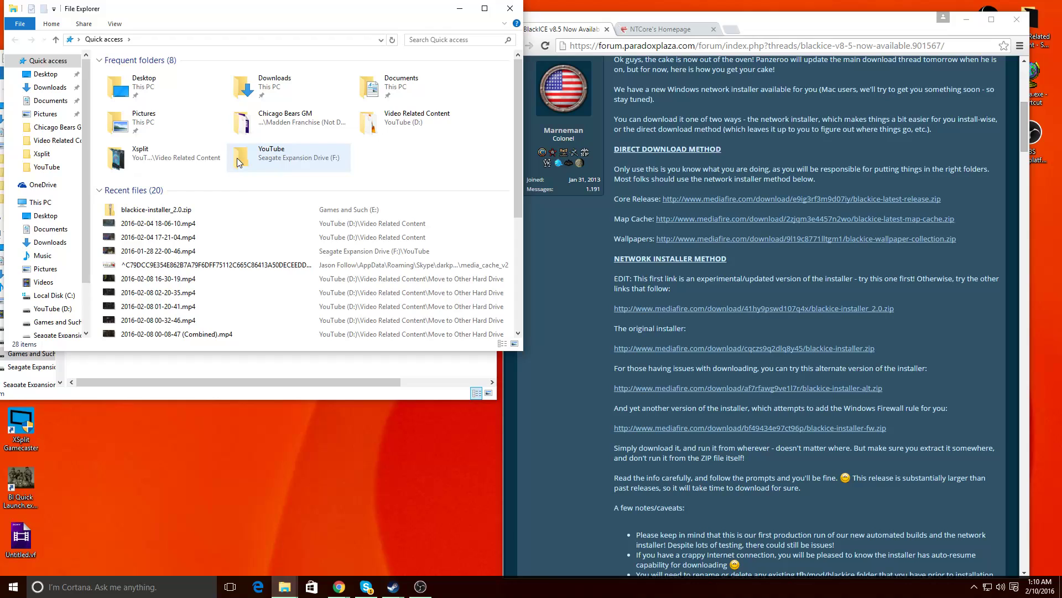
{"action": "left_click", "coordinate": [55, 335]}
{"action": "left_click", "coordinate": [54, 310]}
{"action": "left_click", "coordinate": [56, 321]}
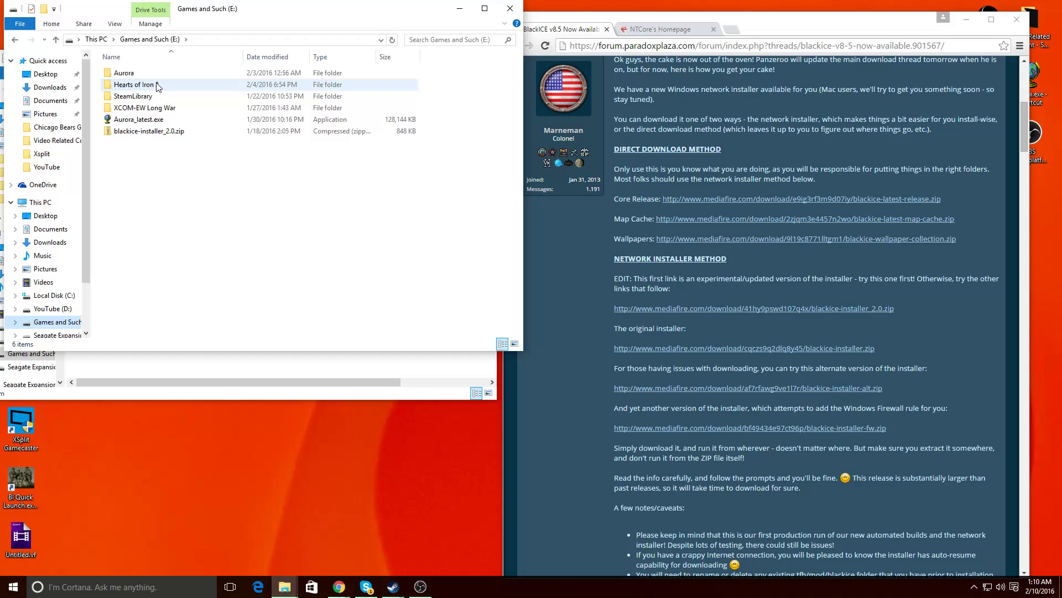
- Open the Hearts of Iron 3 folder on E: and scroll down to blackice-installer.exe
{"action": "mouse_move", "coordinate": [171, 82]}
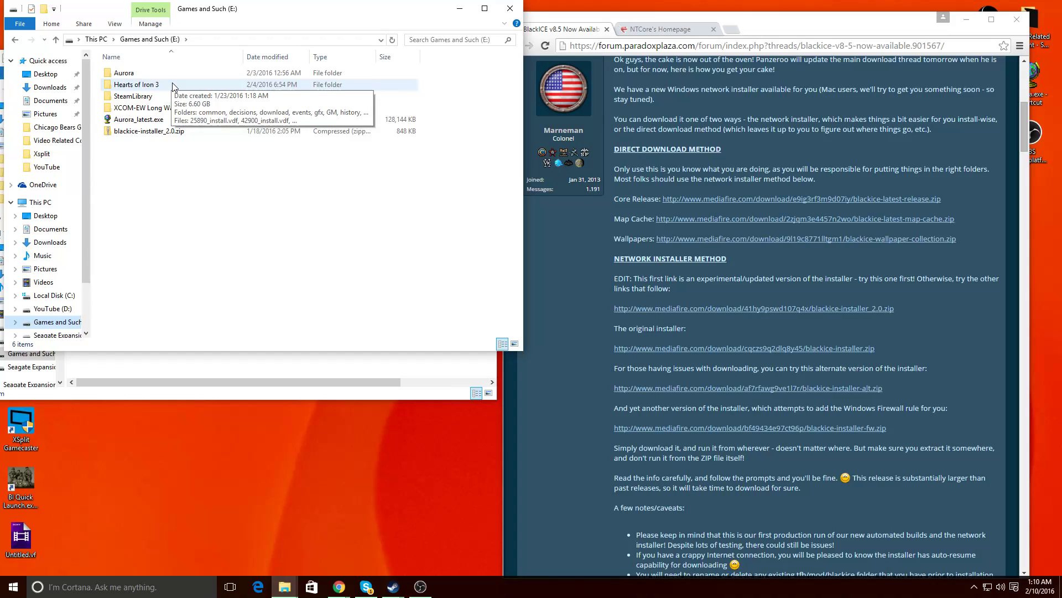
{"action": "double_click", "coordinate": [173, 84]}
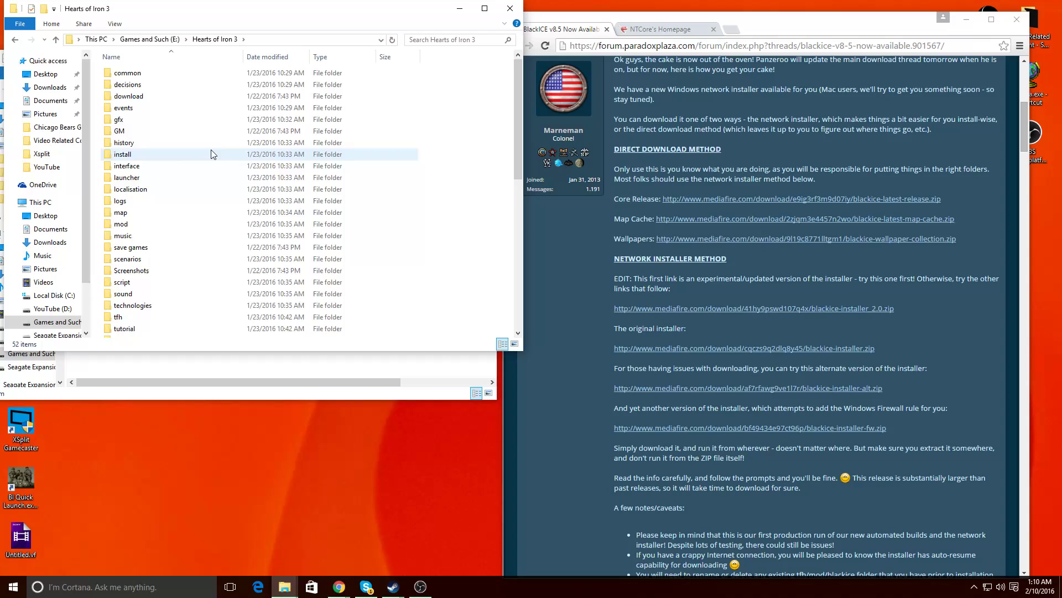
{"action": "scroll", "coordinate": [213, 152], "scroll_direction": "down", "scroll_amount": 7}
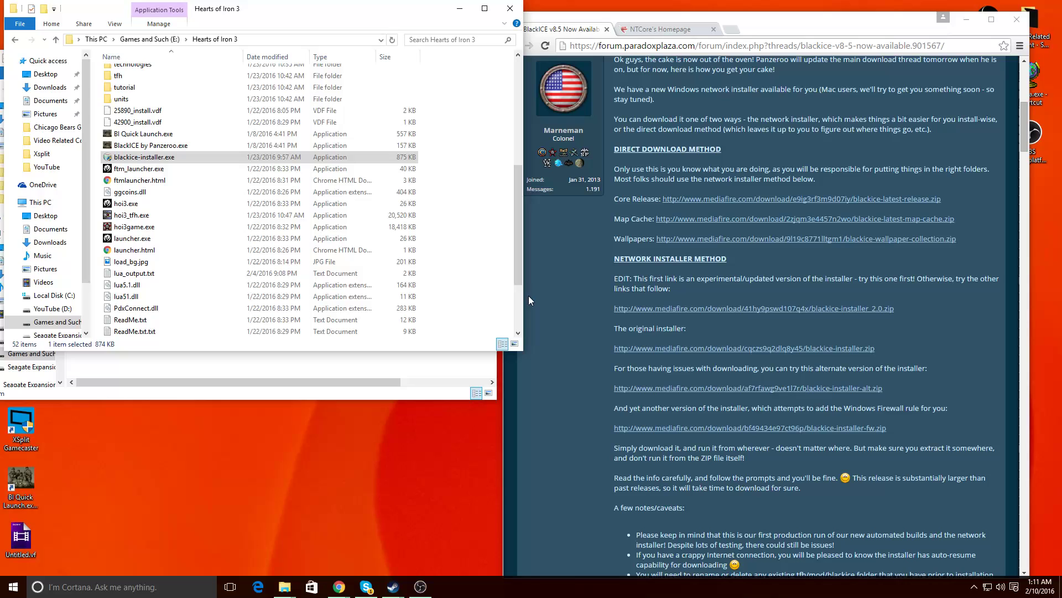
- Advance BlackICE Setup past the v8.5 notice and release notes, enter 'hearts of iron 3' as destination, then cancel
{"action": "left_click", "coordinate": [569, 329]}
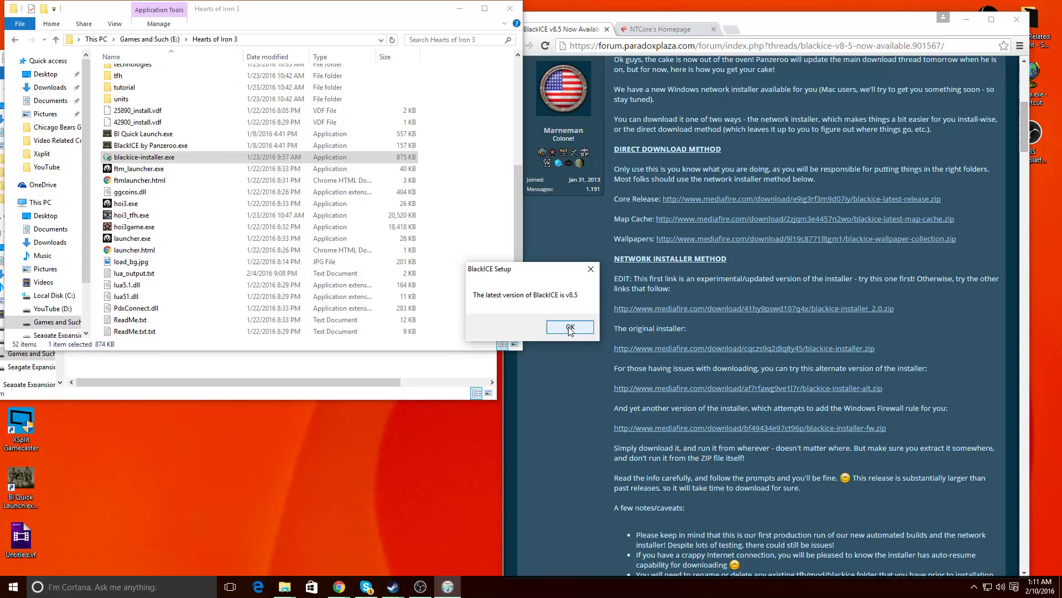
{"action": "left_click", "coordinate": [592, 381]}
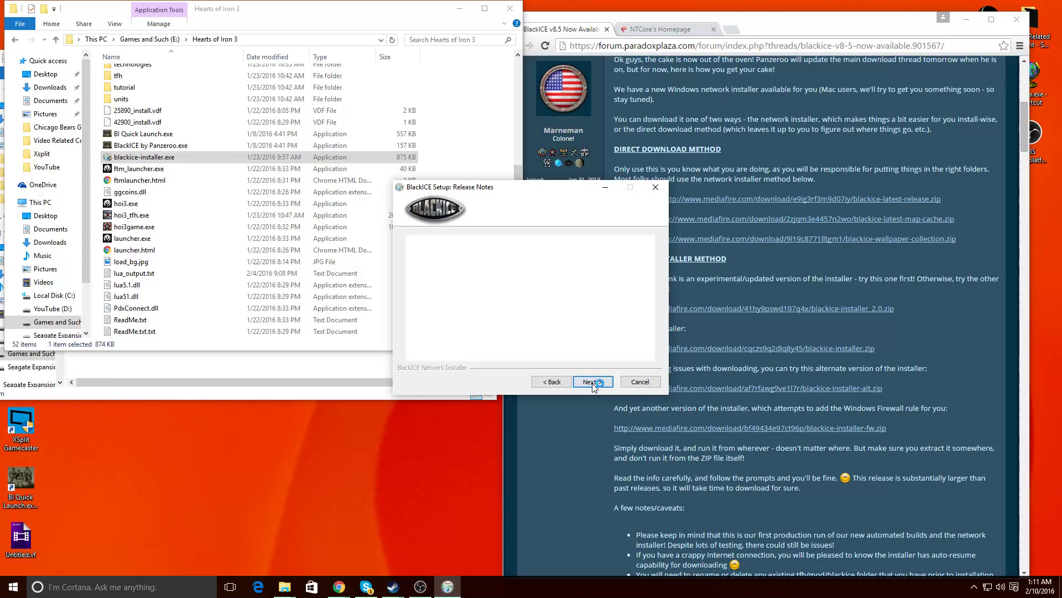
{"action": "left_click", "coordinate": [592, 382]}
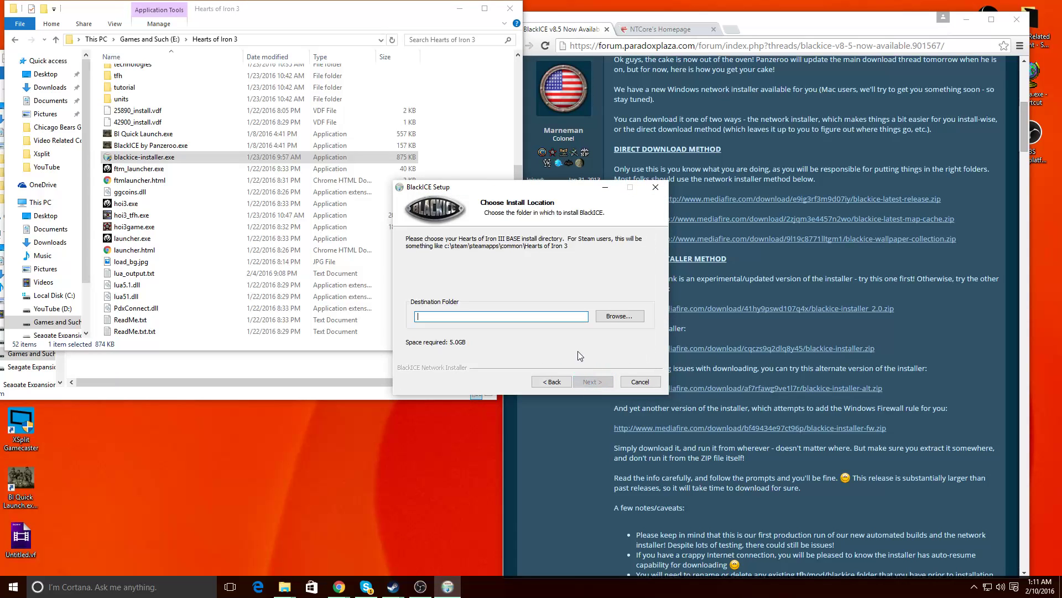
{"action": "left_click", "coordinate": [610, 321]}
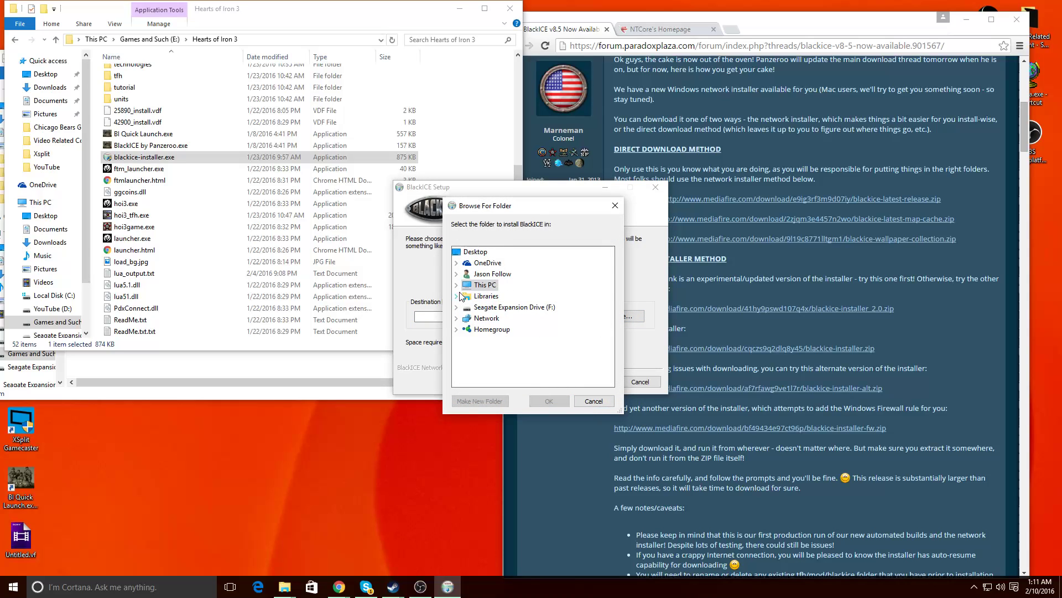
{"action": "left_click", "coordinate": [593, 401]}
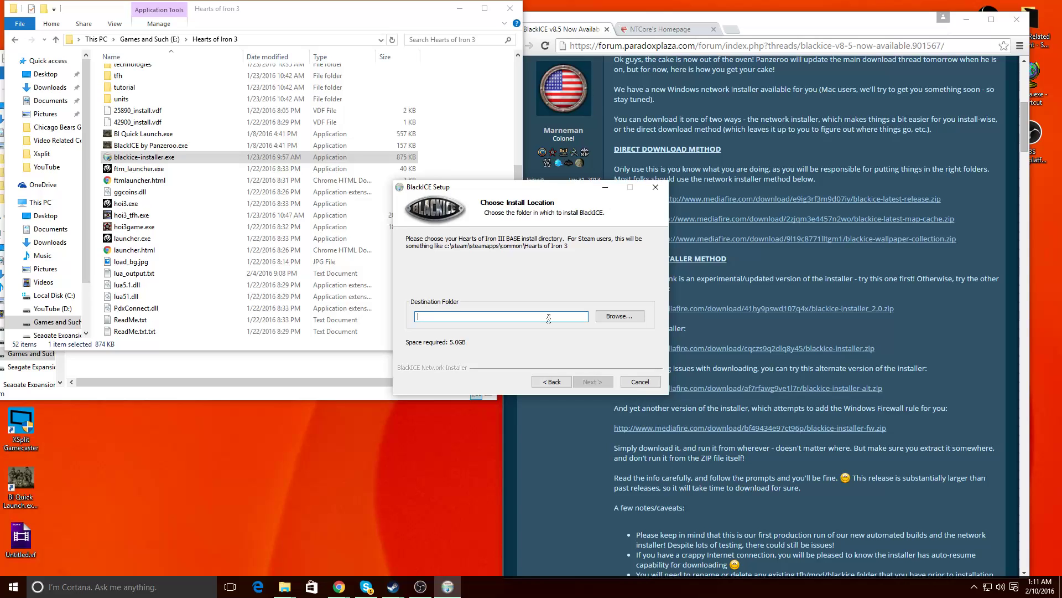
{"action": "type", "text": "hearts of iron 3"}
{"action": "left_click", "coordinate": [640, 382]}
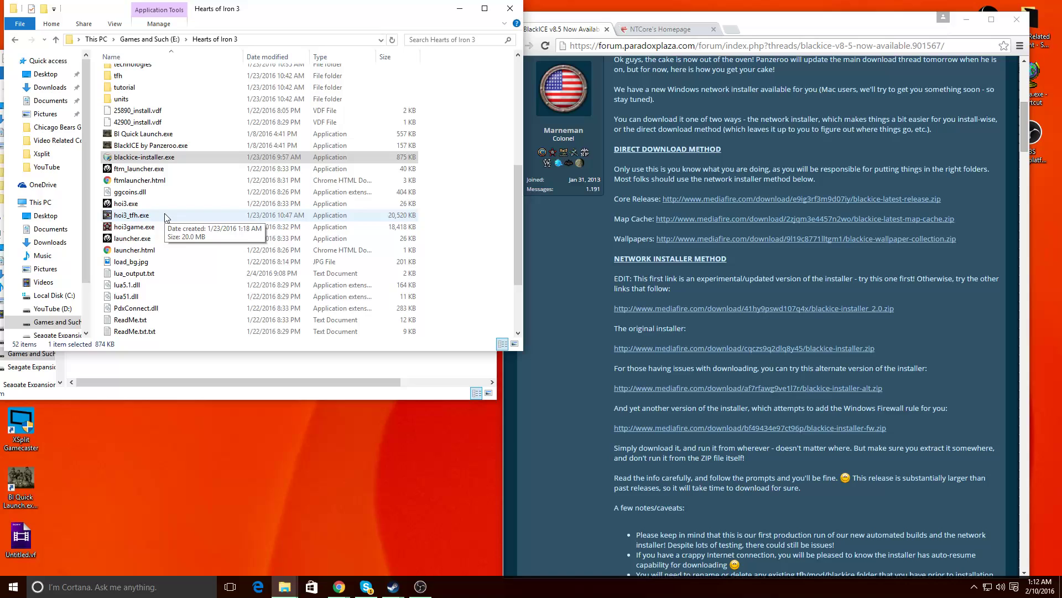
{"action": "left_click", "coordinate": [174, 145]}
{"action": "left_click", "coordinate": [173, 136]}
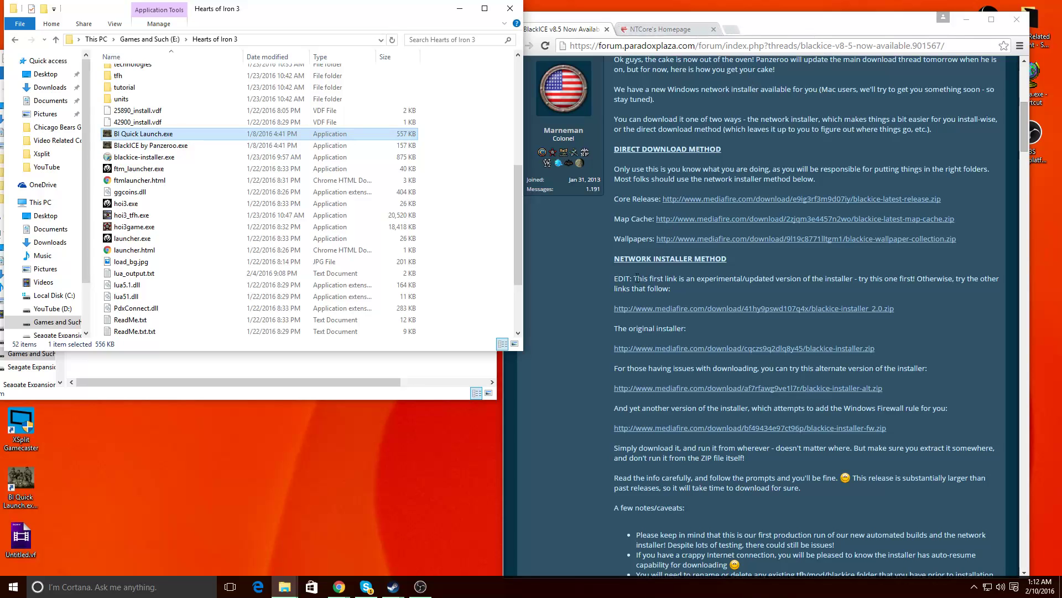
- Show the NTCore Explorer Suite page, minimize the Hearts of Iron 3 window, and centre the zip window
{"action": "left_click", "coordinate": [663, 31]}
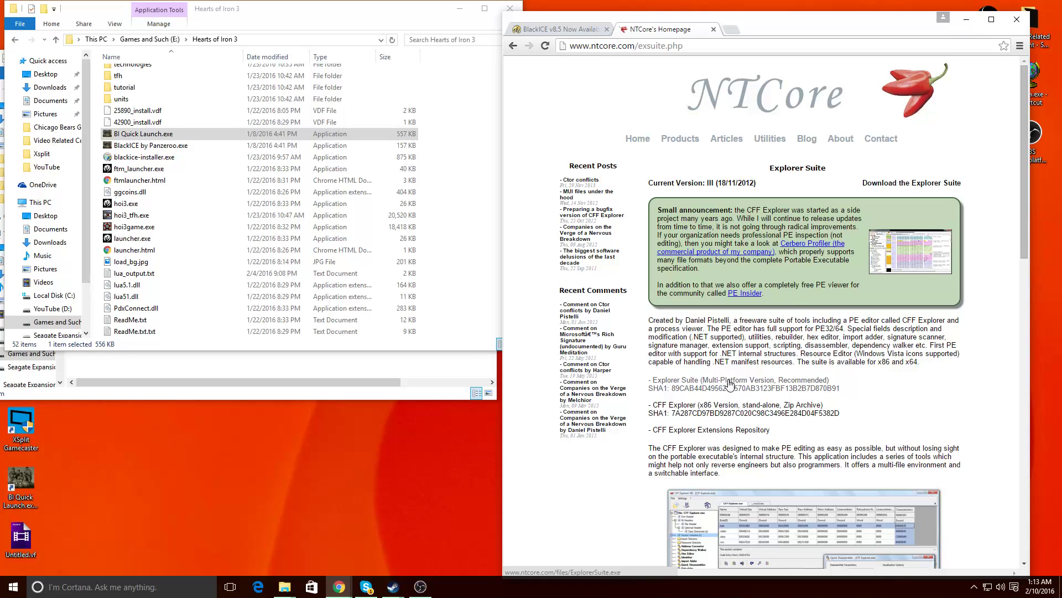
{"action": "left_click", "coordinate": [458, 9]}
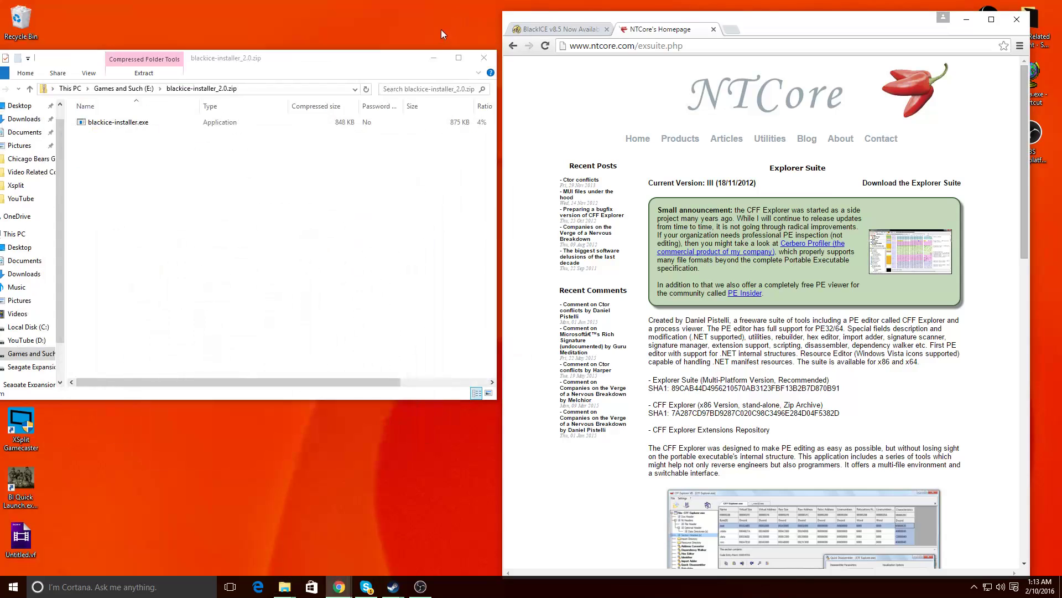
{"action": "left_click_drag", "start_coordinate": [411, 67], "coordinate": [823, 51]}
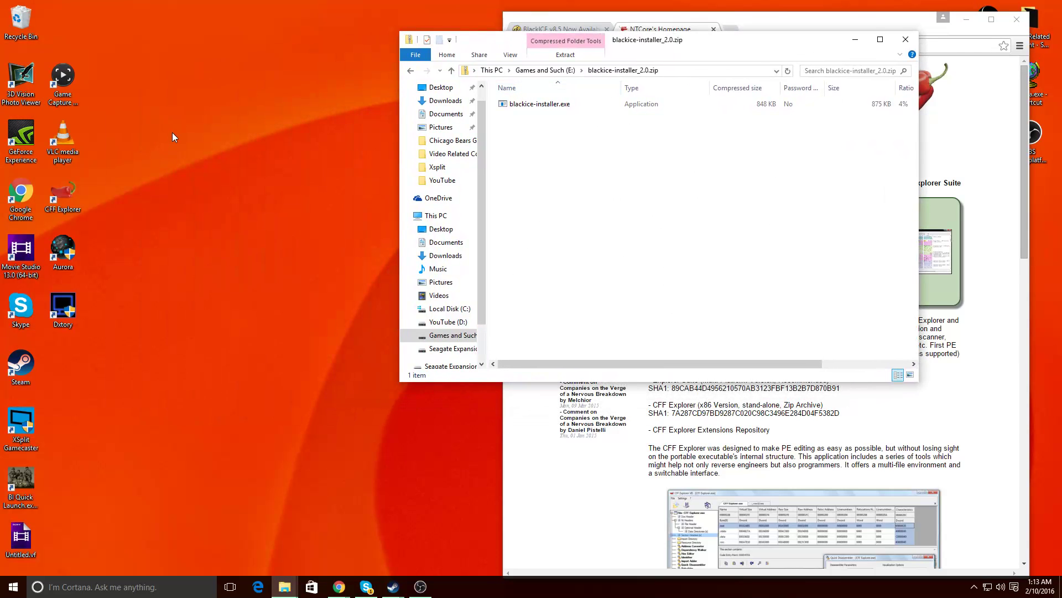
- Launch CFF Explorer from the desktop, then reposition and enlarge its window
{"action": "double_click", "coordinate": [68, 194]}
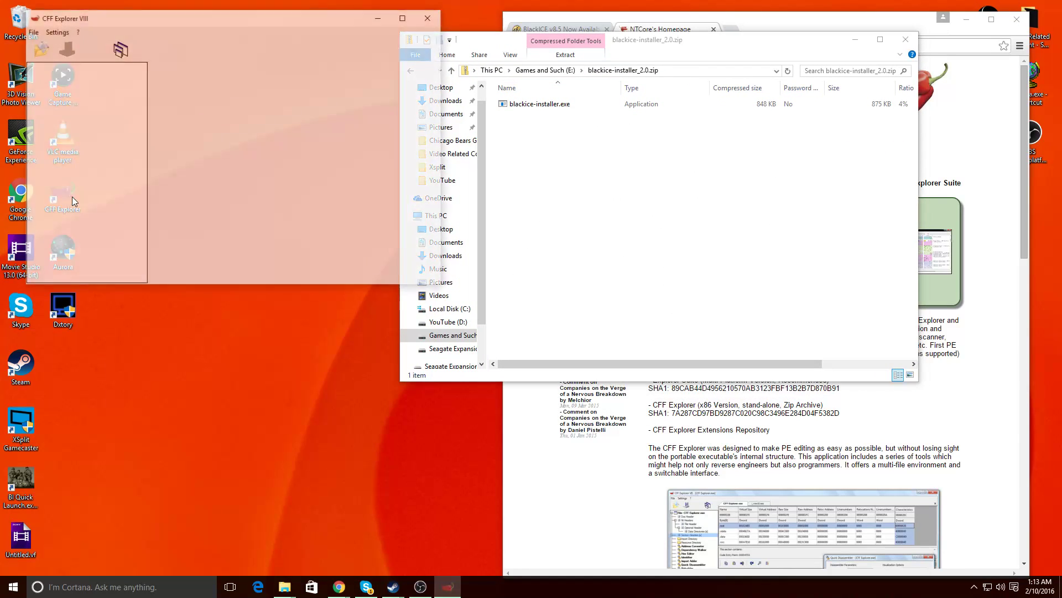
{"action": "left_click_drag", "start_coordinate": [227, 28], "coordinate": [319, 55]}
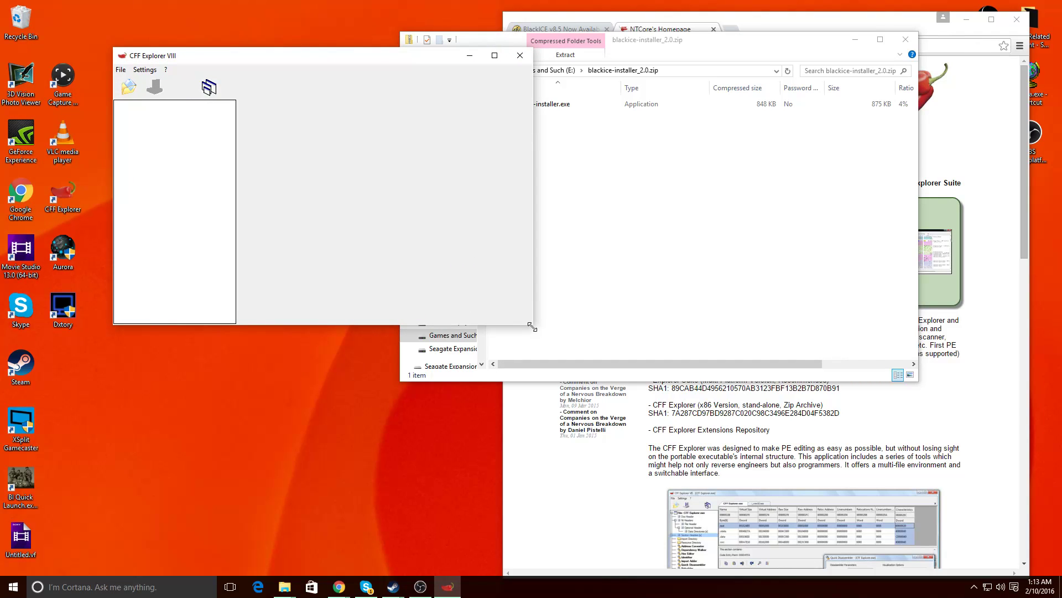
{"action": "left_click_drag", "start_coordinate": [533, 326], "coordinate": [648, 421]}
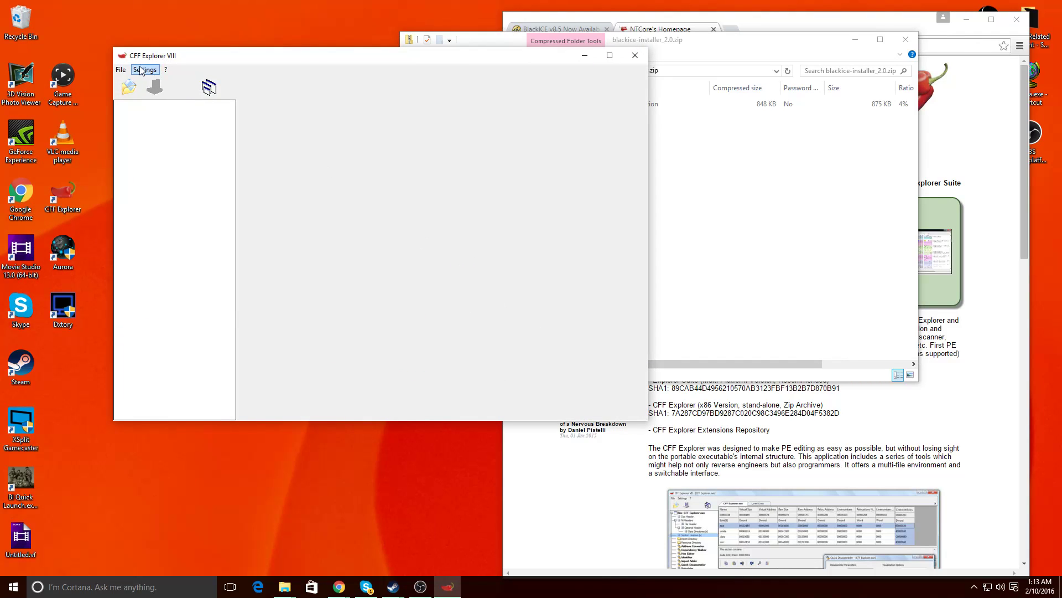
- Open hoi3_tfh.exe from the Hearts of Iron 3 folder via File > Open
{"action": "left_click", "coordinate": [120, 69]}
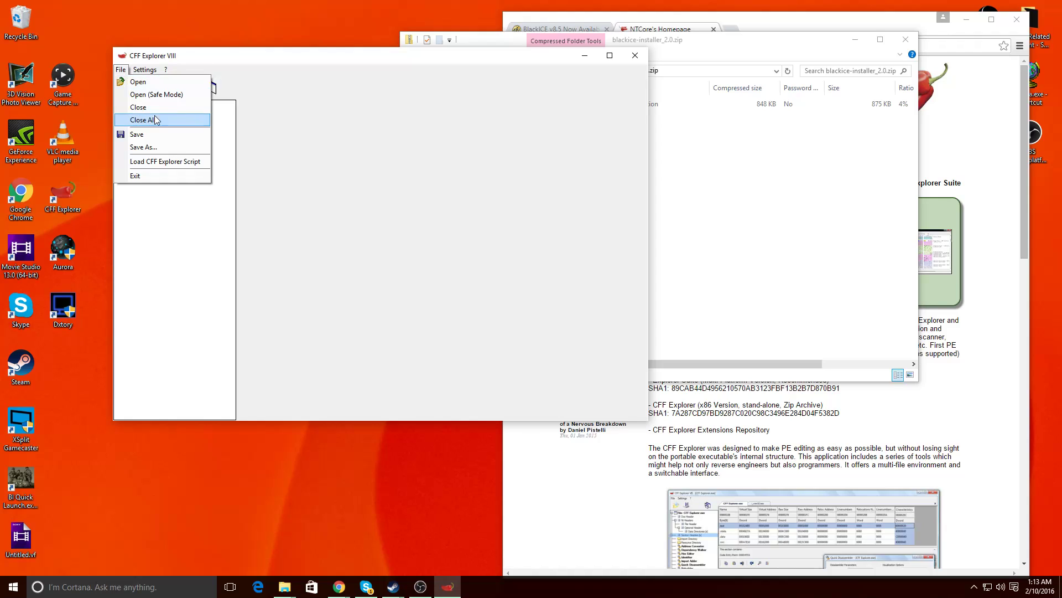
{"action": "left_click", "coordinate": [147, 82]}
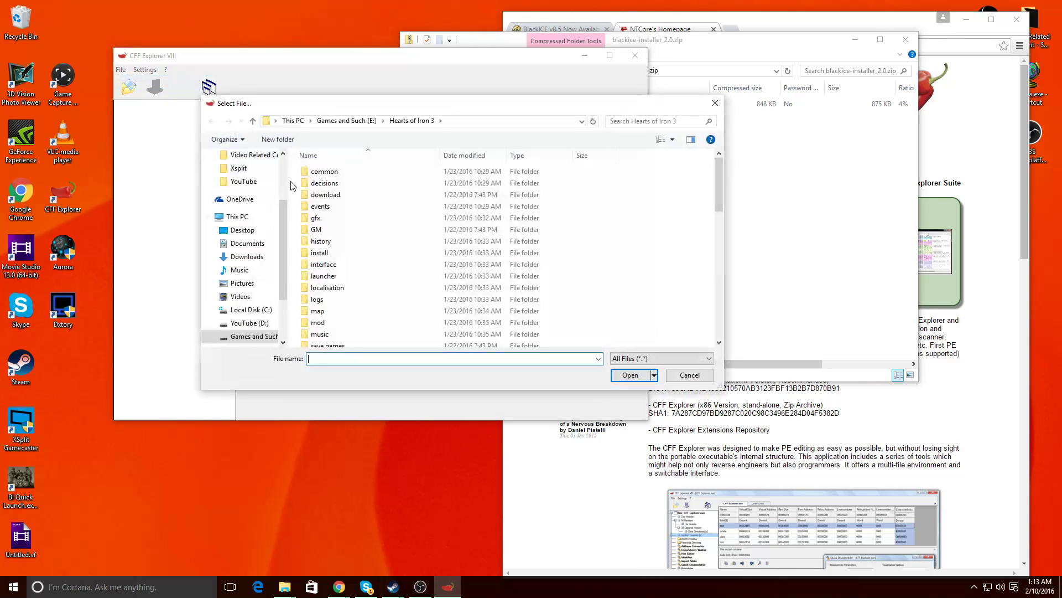
{"action": "scroll", "coordinate": [412, 220], "scroll_direction": "down", "scroll_amount": 5}
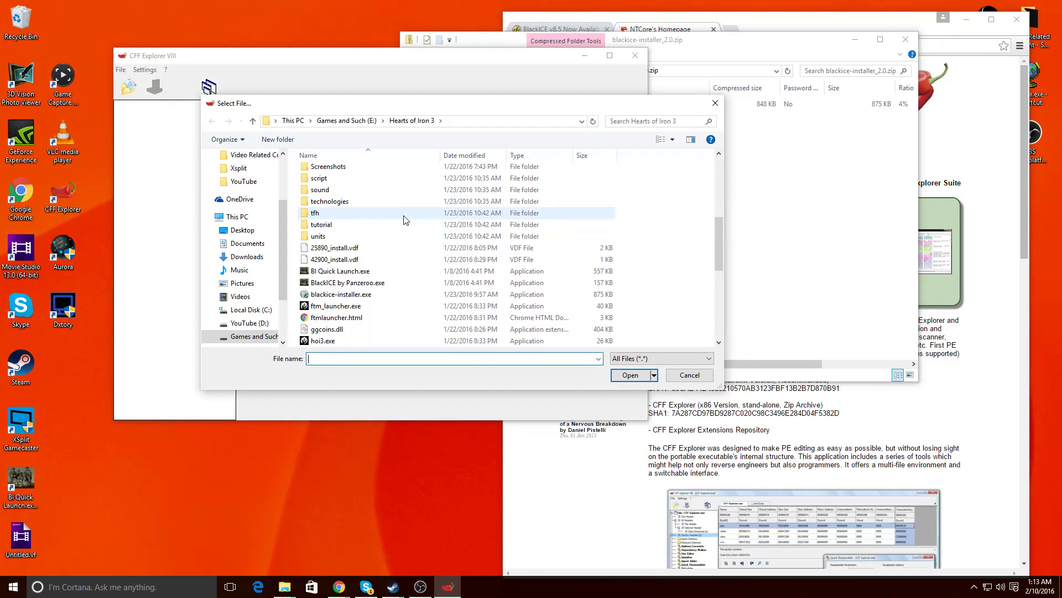
{"action": "scroll", "coordinate": [404, 220], "scroll_direction": "down", "scroll_amount": 1}
{"action": "left_click", "coordinate": [364, 323]}
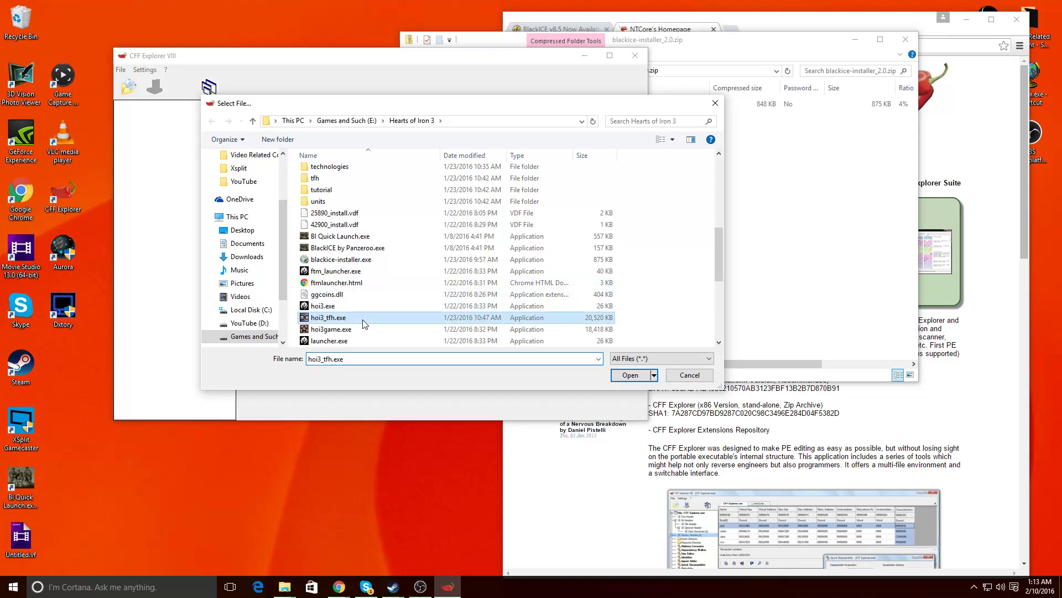
{"action": "left_click", "coordinate": [630, 375]}
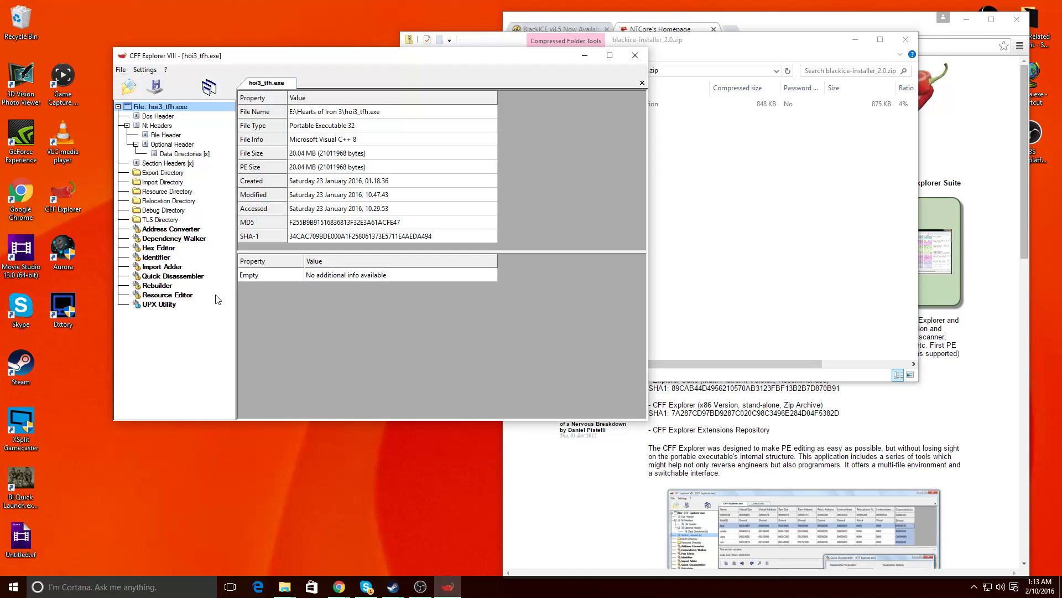
- Browse hoi3_tfh.exe's DOS header, data directories and section headers, then open the File Header Characteristics flags
{"action": "left_click", "coordinate": [157, 118]}
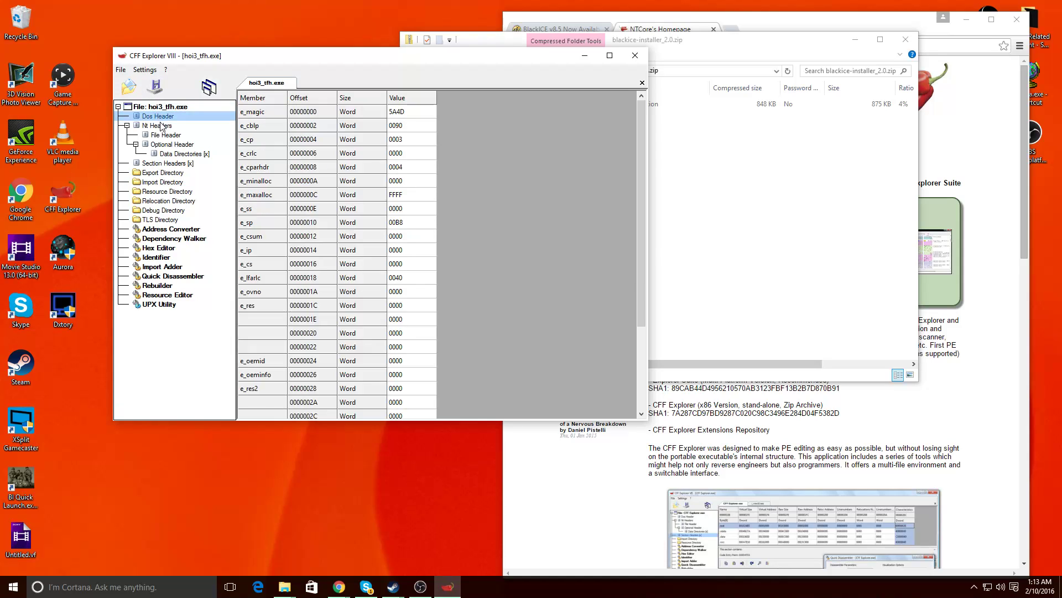
{"action": "left_click", "coordinate": [176, 154]}
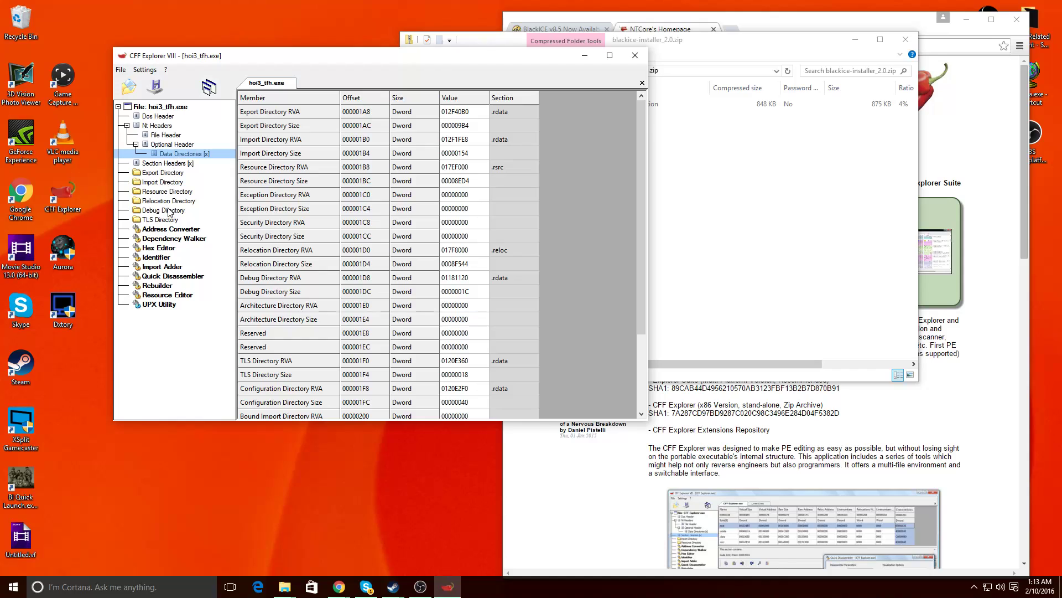
{"action": "left_click", "coordinate": [161, 164]}
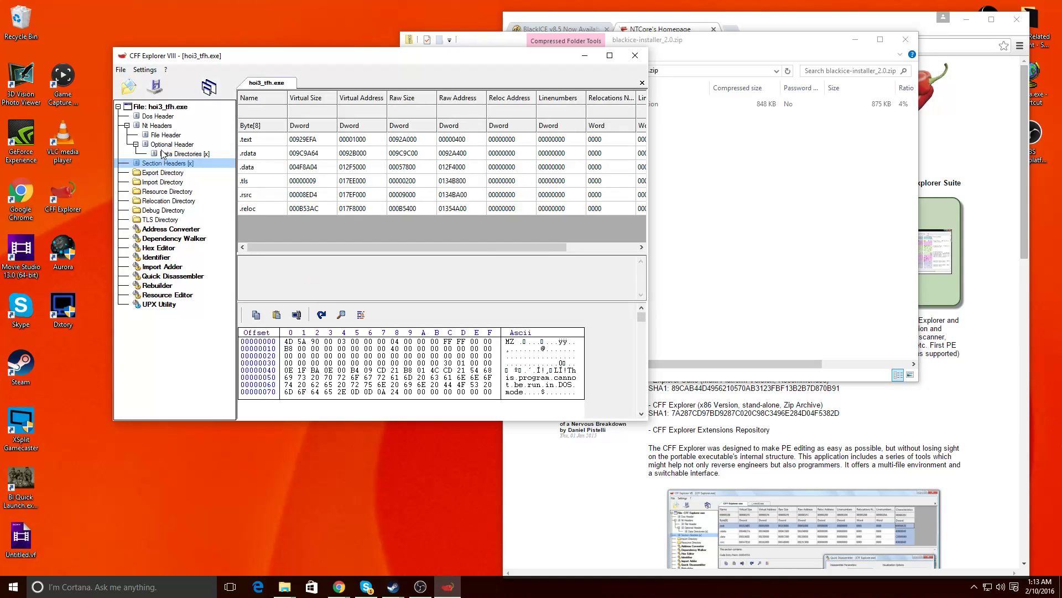
{"action": "left_click", "coordinate": [164, 136]}
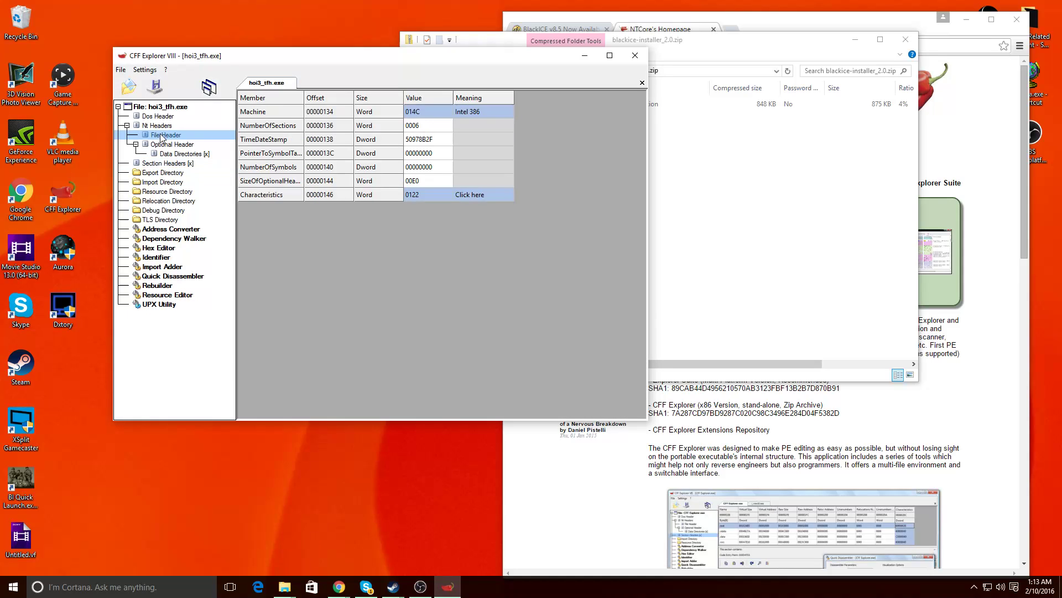
{"action": "left_click", "coordinate": [487, 197]}
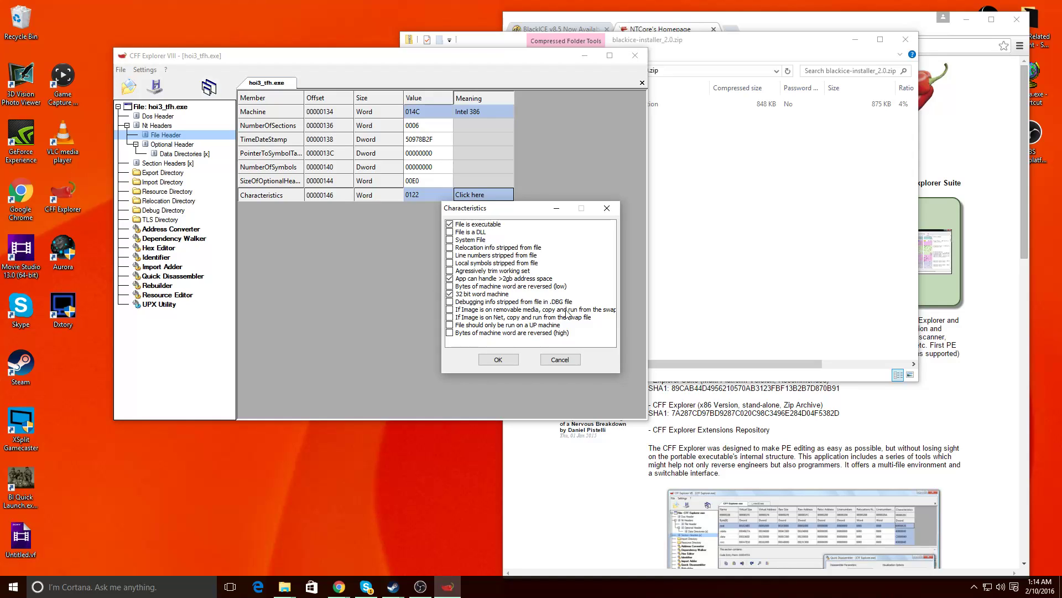
- Recheck and dismiss the Characteristics flags, then close CFF Explorer, answering No to saving hoi3_tfh.exe
{"action": "left_click", "coordinate": [505, 360]}
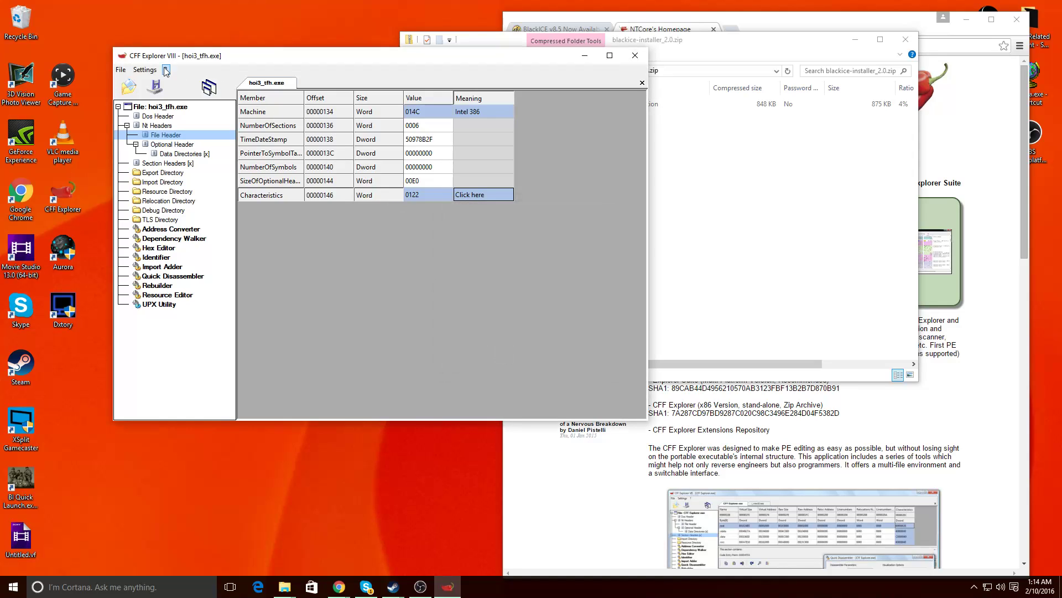
{"action": "left_click", "coordinate": [121, 69]}
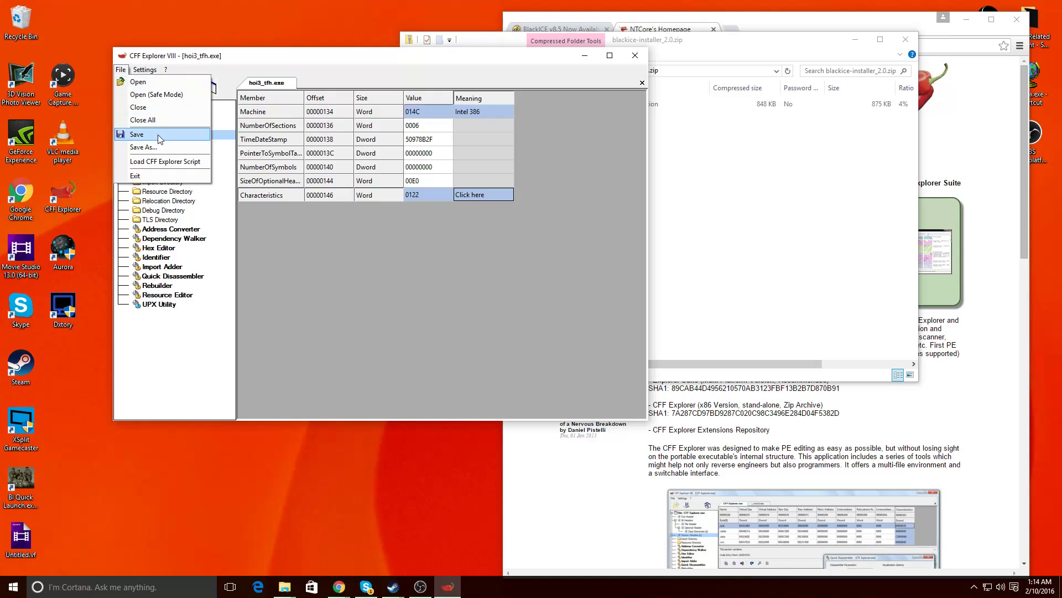
{"action": "left_click", "coordinate": [482, 195]}
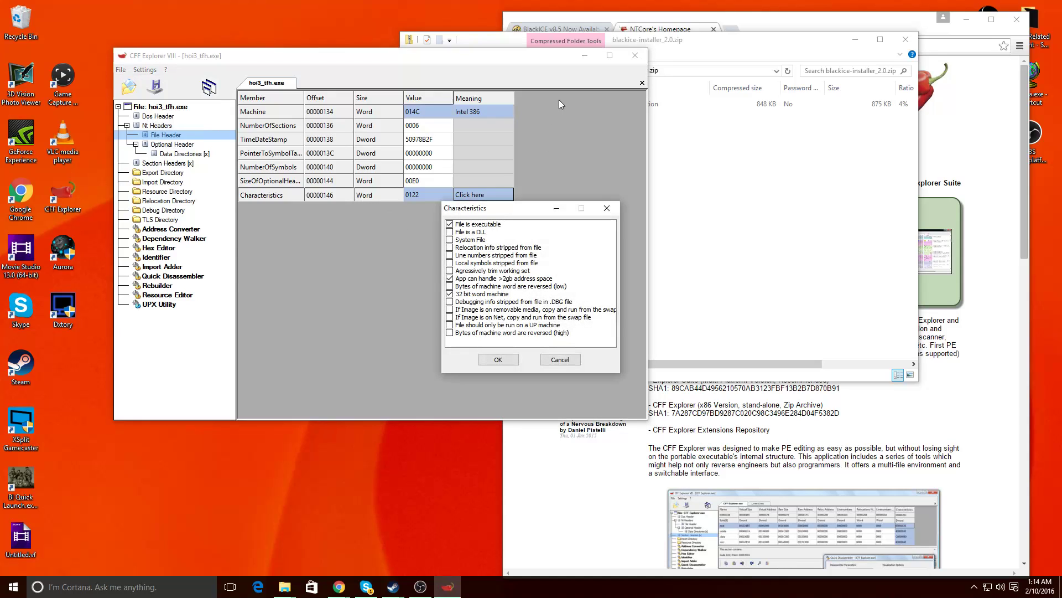
{"action": "left_click", "coordinate": [560, 360]}
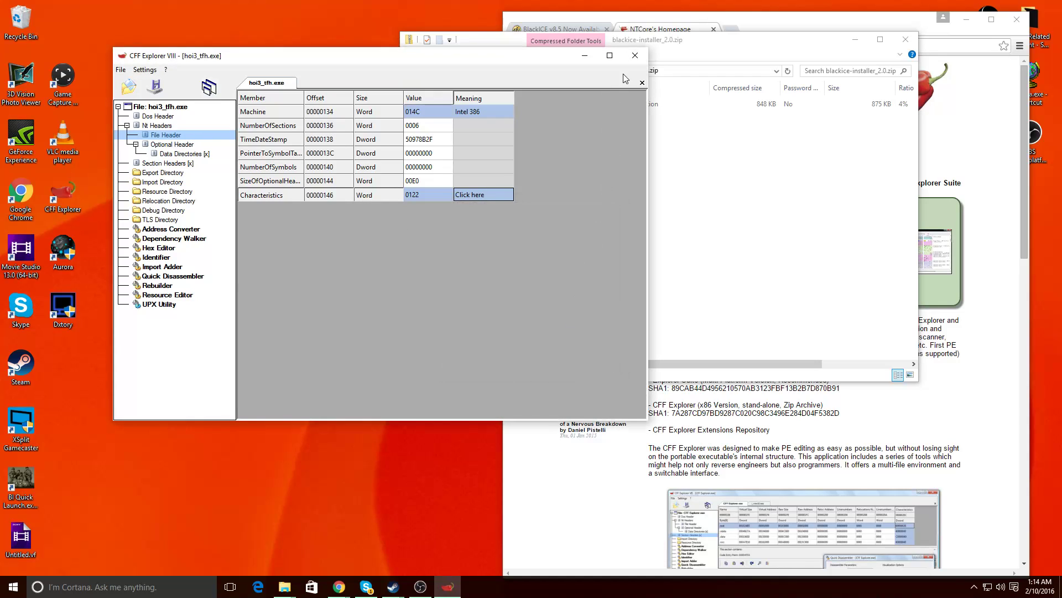
{"action": "left_click", "coordinate": [636, 55]}
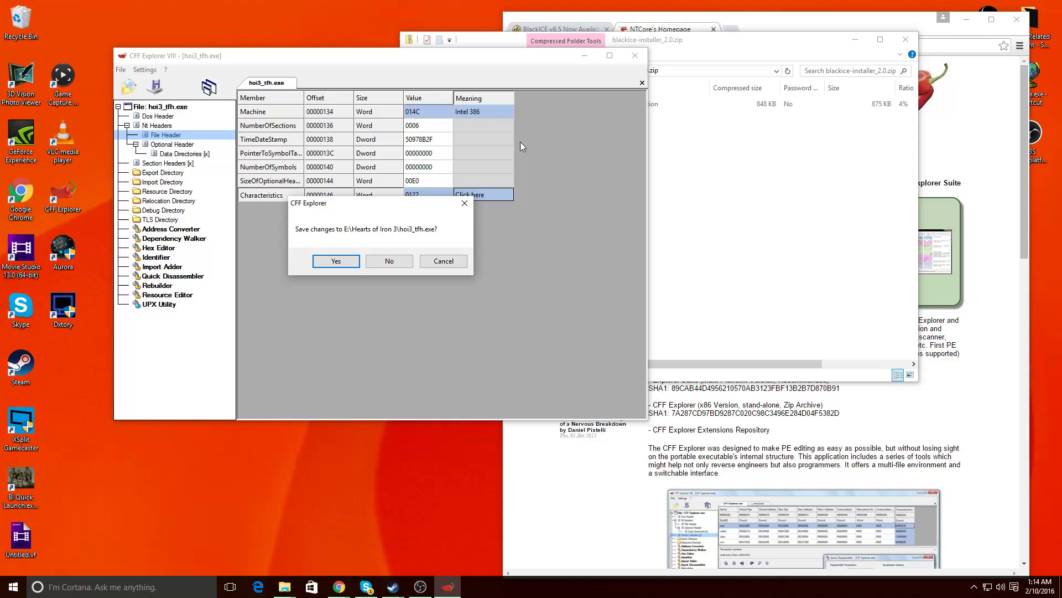
{"action": "left_click", "coordinate": [407, 265]}
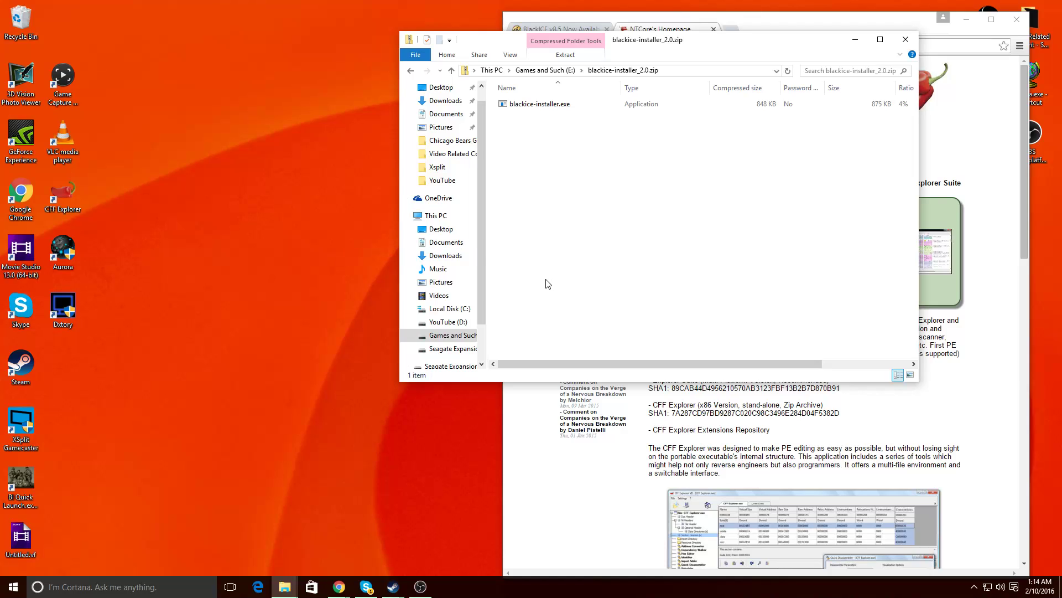
- Drag the blackice-installer_2.0.zip window to the left of the screen, uncovering the NTCore page
{"action": "left_click_drag", "start_coordinate": [818, 44], "coordinate": [502, 49]}
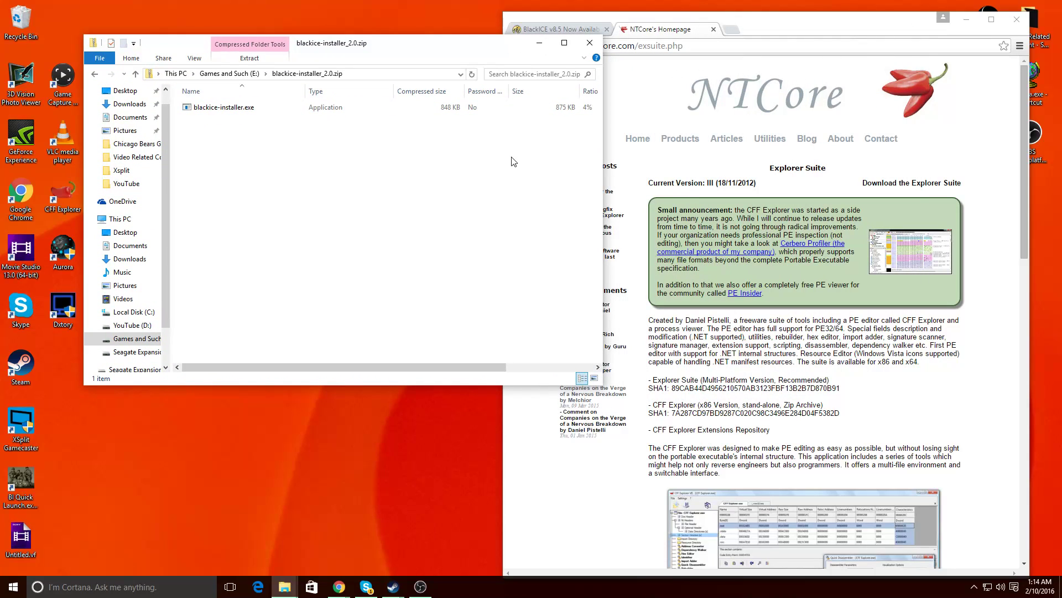